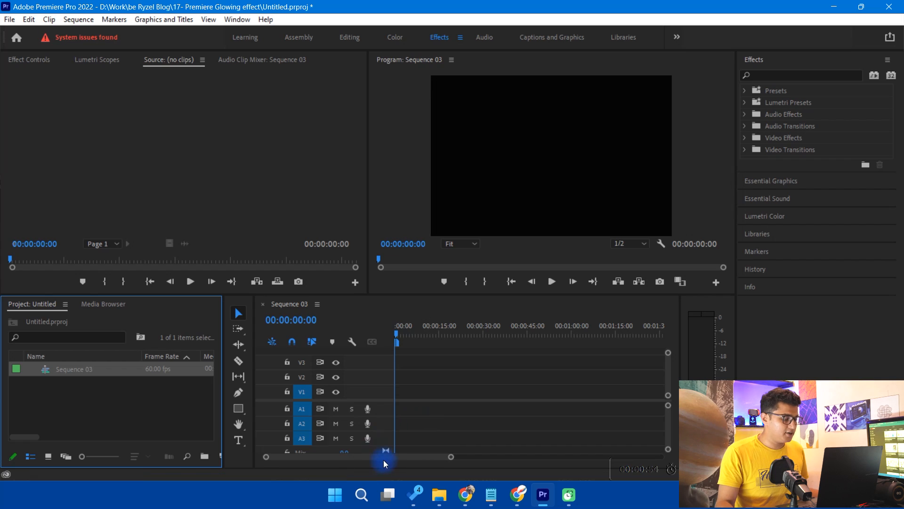
Step: Bring pngegg (3) copy.png from the 17- Premiere Glowing effect folder onto track V1 at the start of Sequence 03
{"action": "left_click", "coordinate": [442, 494]}
{"action": "left_click", "coordinate": [242, 186]}
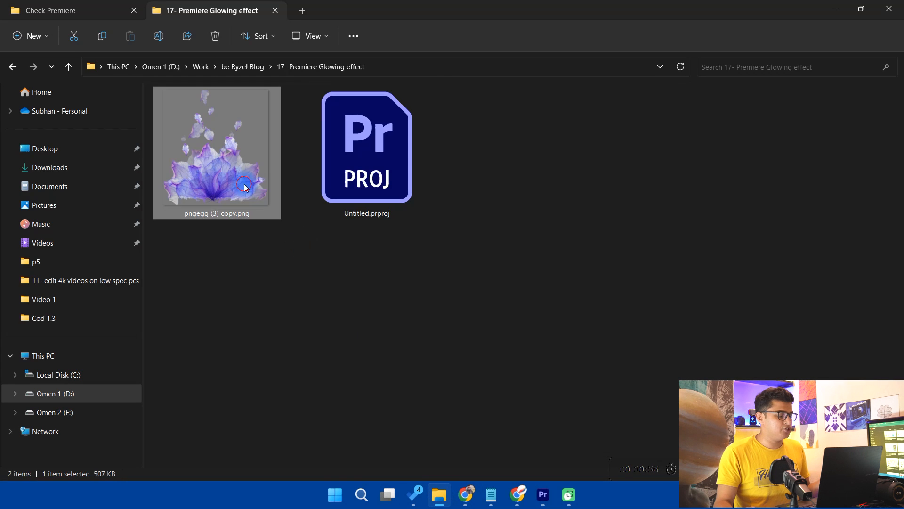
{"action": "left_click", "coordinate": [243, 218]}
{"action": "left_click_drag", "start_coordinate": [217, 177], "coordinate": [395, 392]}
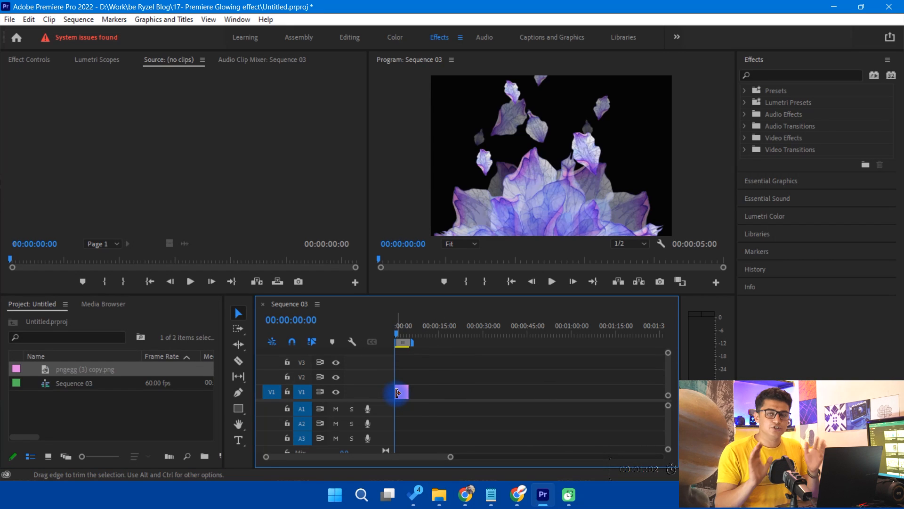
Step: Scale the flower image clip to 46 so the whole flower fits in the frame
{"action": "scroll", "coordinate": [403, 376], "scroll_direction": "up", "scroll_amount": 2}
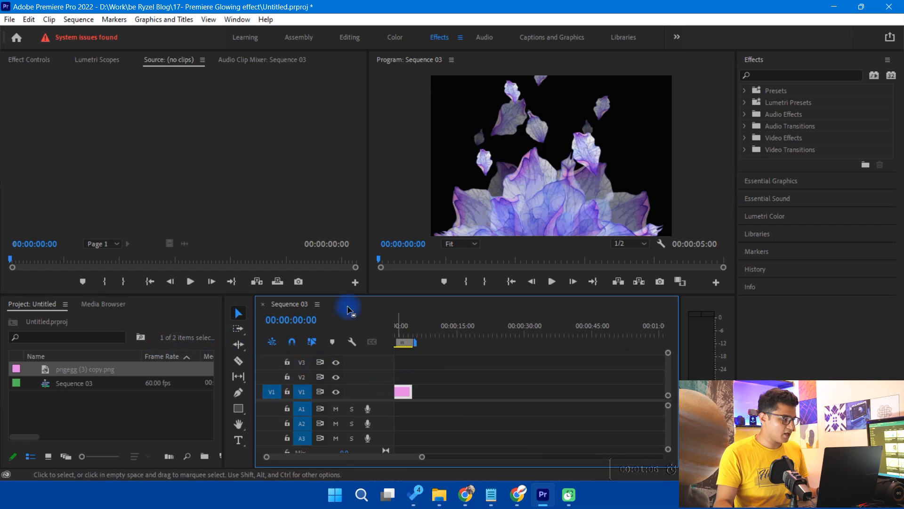
{"action": "left_click", "coordinate": [403, 391]}
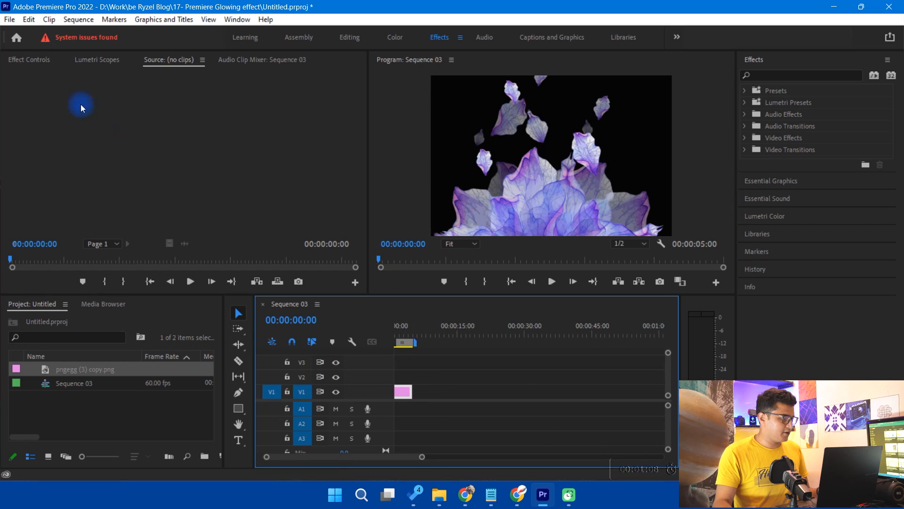
{"action": "left_click", "coordinate": [33, 59]}
{"action": "left_click_drag", "start_coordinate": [116, 133], "coordinate": [85, 135]}
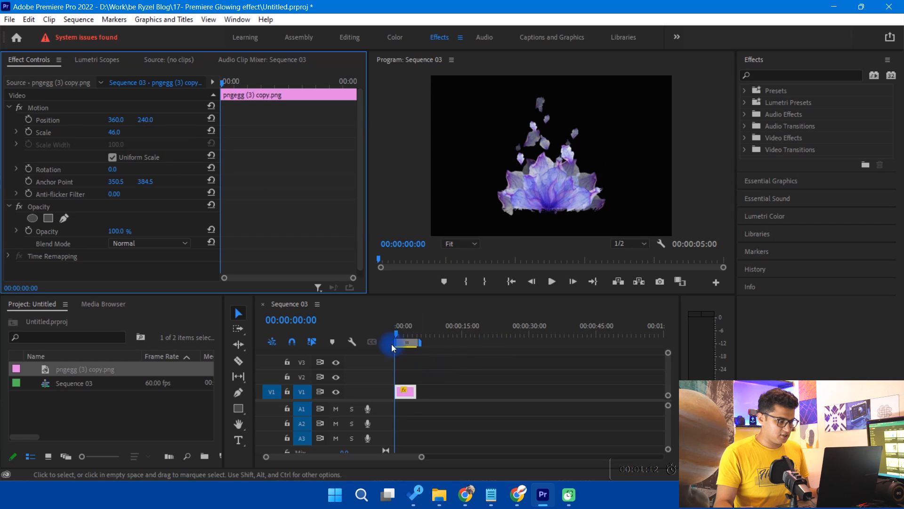
Step: Enlarge the program preview and move the flower clip up to track V2, with the playhead at 00:00:01:19
{"action": "left_click_drag", "start_coordinate": [396, 336], "coordinate": [401, 335]}
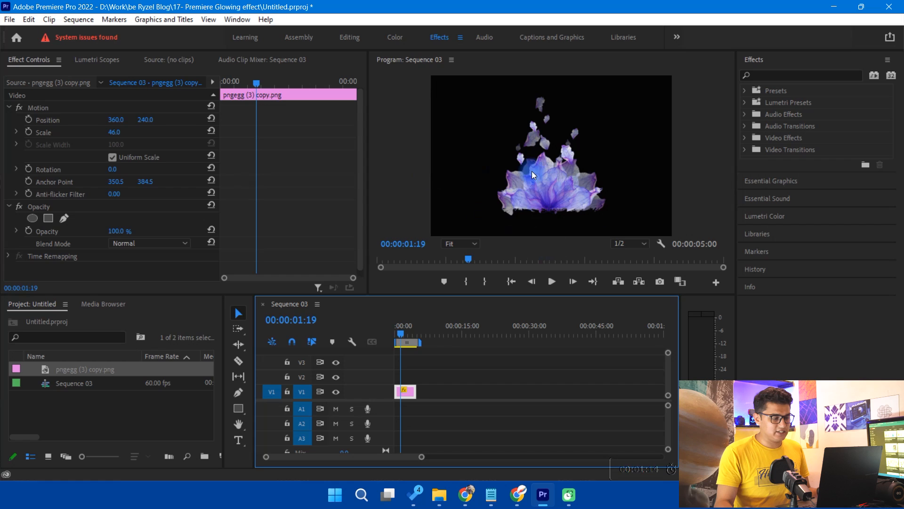
{"action": "left_click_drag", "start_coordinate": [521, 297], "coordinate": [530, 325]}
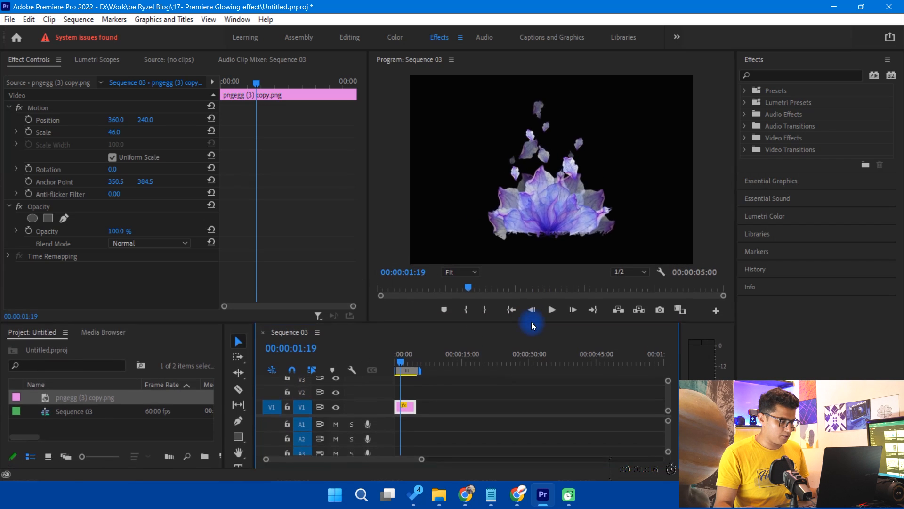
{"action": "left_click_drag", "start_coordinate": [383, 415], "coordinate": [381, 431]}
{"action": "left_click_drag", "start_coordinate": [363, 267], "coordinate": [375, 260]}
{"action": "left_click_drag", "start_coordinate": [405, 423], "coordinate": [405, 408]}
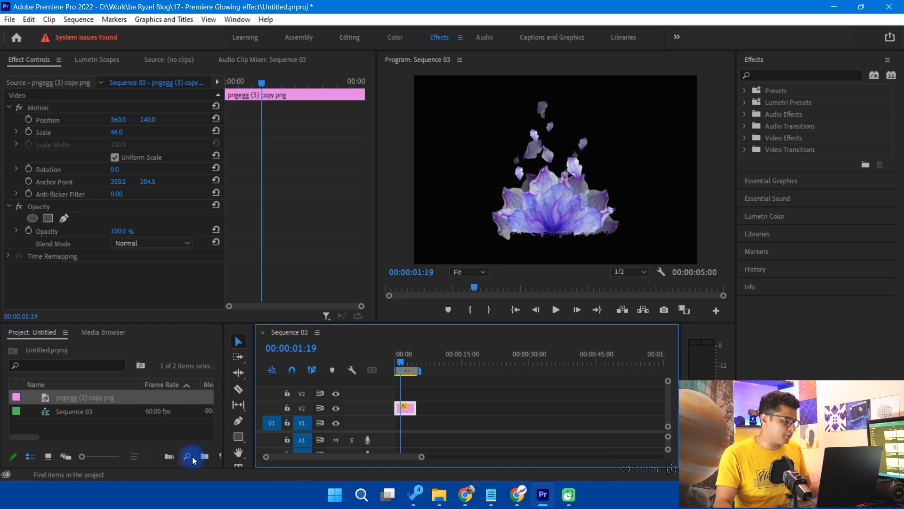
Step: Create a red color matte (D10000) named Color Matte and place it on V1 beneath the flower clip
{"action": "left_click", "coordinate": [219, 456]}
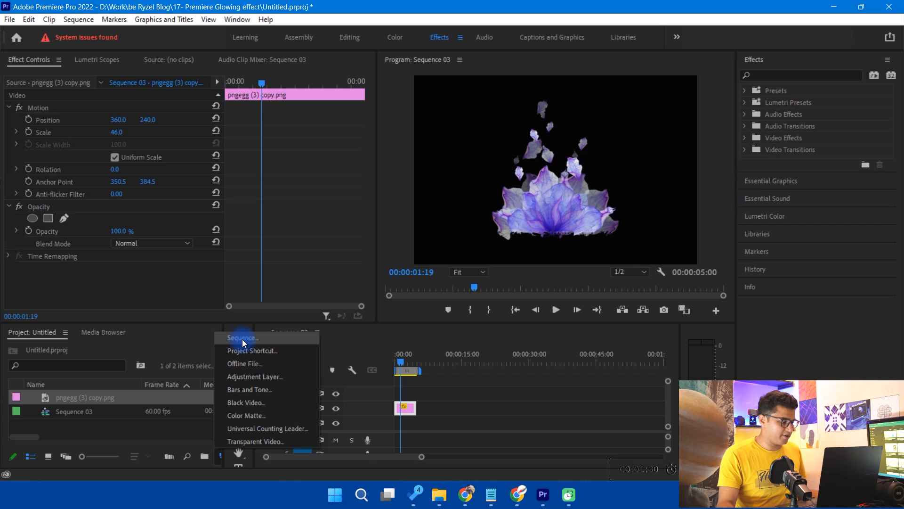
{"action": "left_click", "coordinate": [252, 416]}
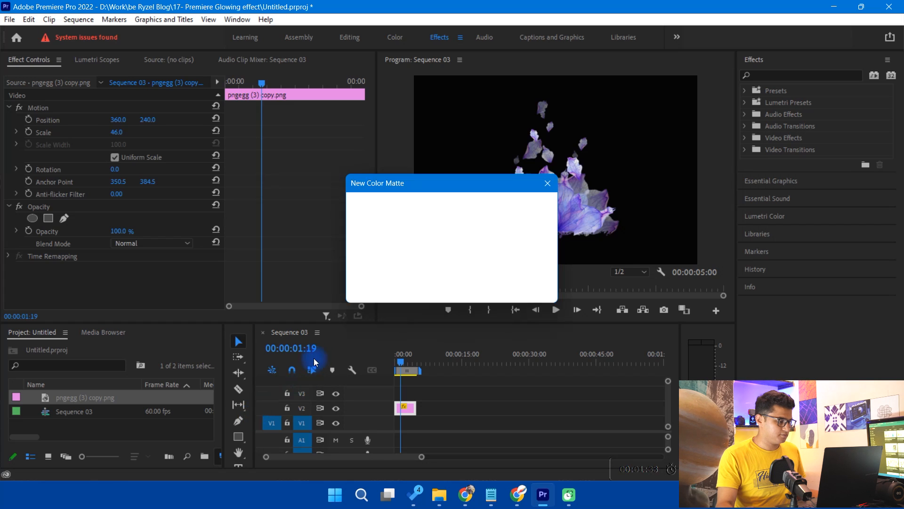
{"action": "left_click", "coordinate": [462, 288]}
{"action": "left_click_drag", "start_coordinate": [428, 234], "coordinate": [473, 283]}
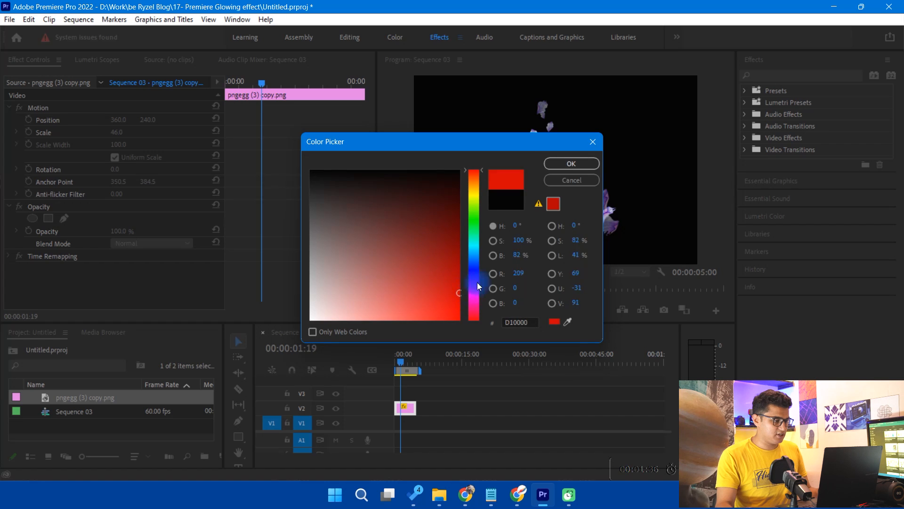
{"action": "left_click", "coordinate": [571, 163]}
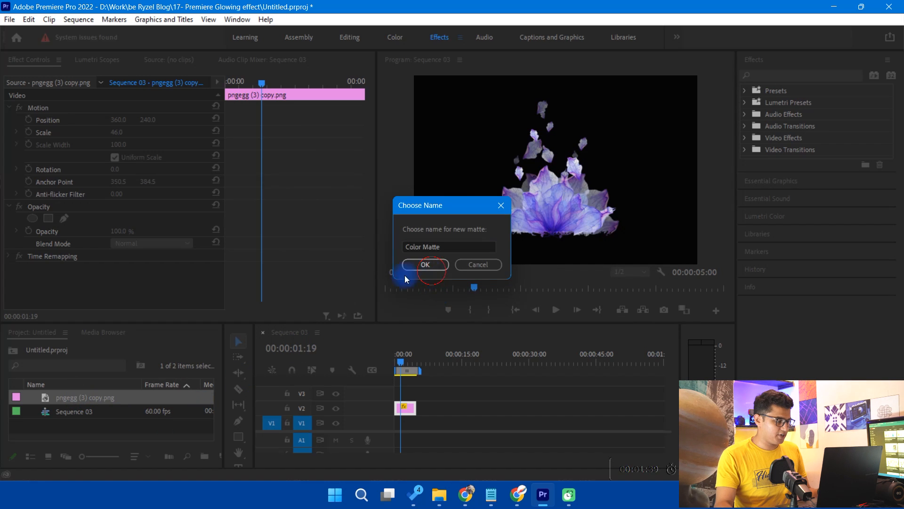
{"action": "left_click", "coordinate": [430, 265]}
{"action": "left_click_drag", "start_coordinate": [44, 398], "coordinate": [409, 425]}
{"action": "scroll", "coordinate": [407, 423], "scroll_direction": "up", "scroll_amount": 3}
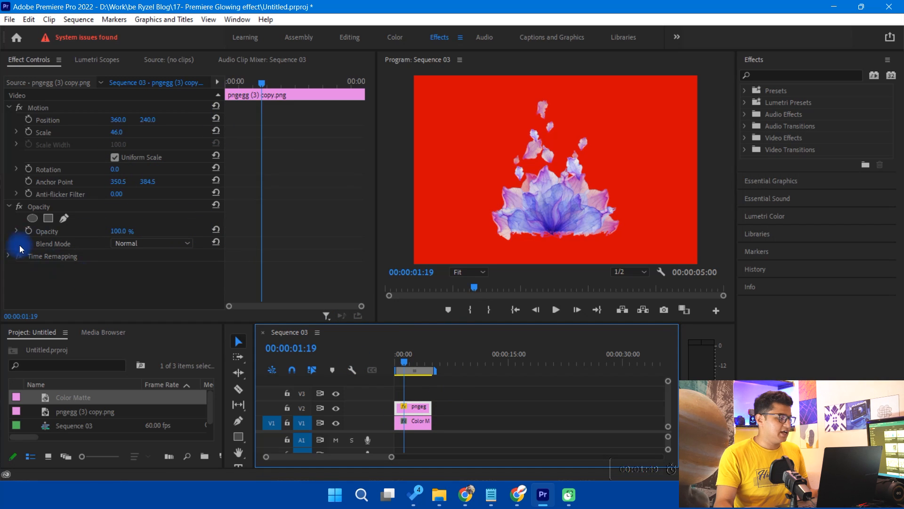
Step: Draw a closed freeform opacity mask on the flower clip, tracing point by point around the flower and its floating petals
{"action": "left_click", "coordinate": [33, 206]}
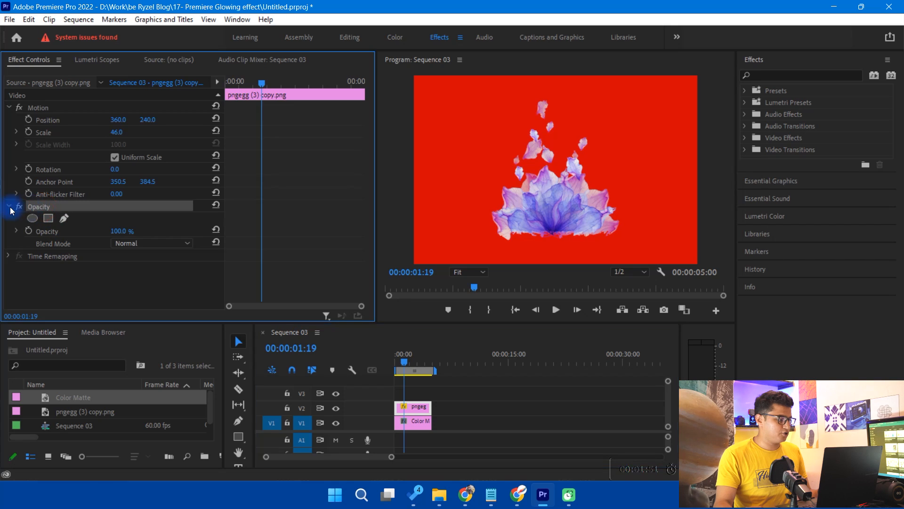
{"action": "left_click", "coordinate": [64, 218]}
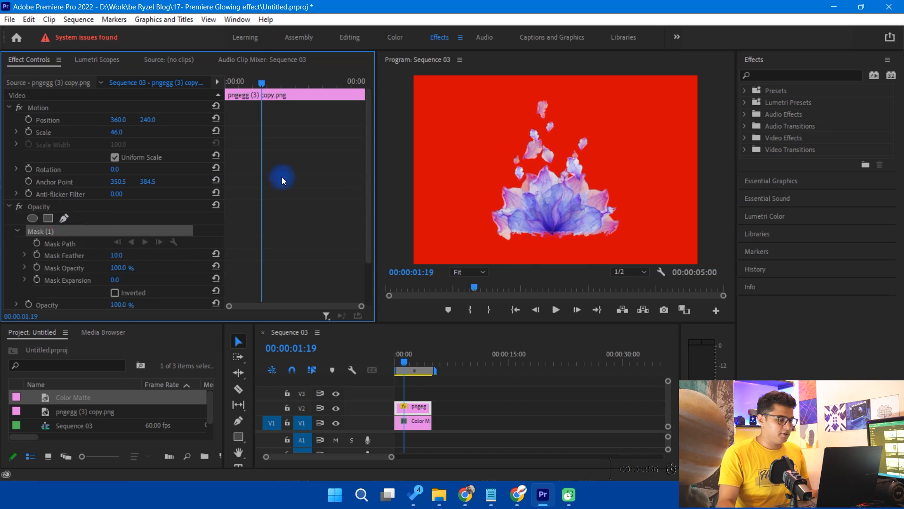
{"action": "left_click", "coordinate": [491, 229]}
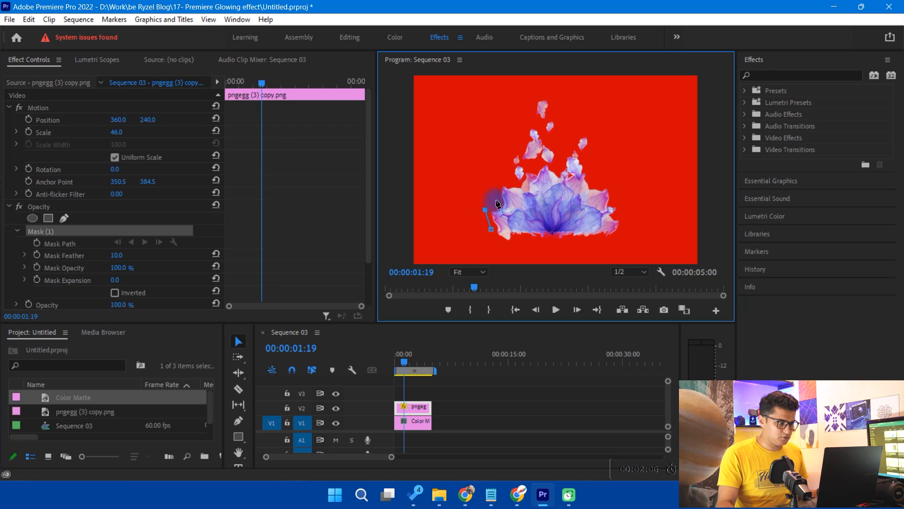
{"action": "left_click_drag", "start_coordinate": [496, 197], "coordinate": [497, 203]}
{"action": "left_click", "coordinate": [497, 181]}
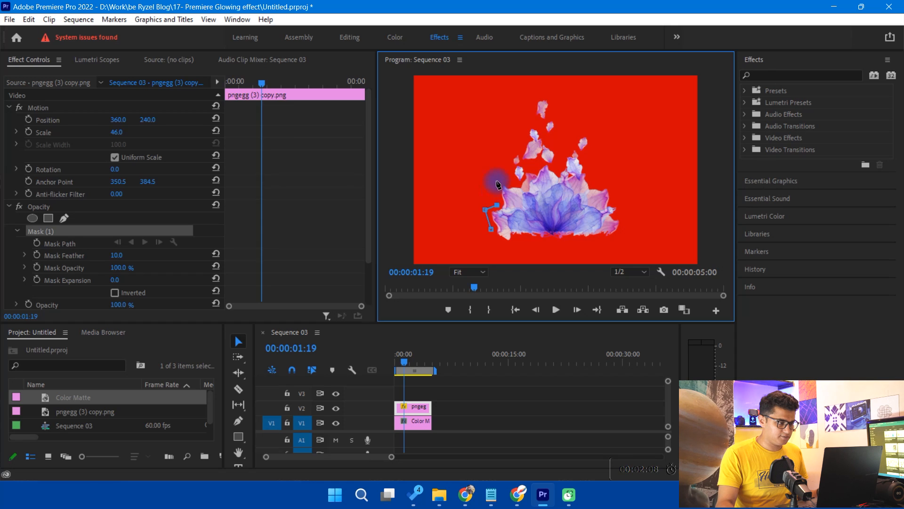
{"action": "left_click", "coordinate": [512, 174]}
{"action": "left_click", "coordinate": [509, 157]}
{"action": "left_click", "coordinate": [523, 146]}
{"action": "left_click", "coordinate": [525, 128]}
{"action": "left_click", "coordinate": [535, 108]}
{"action": "left_click", "coordinate": [535, 94]}
{"action": "key", "text": "ctrl+z"}
{"action": "left_click", "coordinate": [537, 94]}
{"action": "left_click", "coordinate": [560, 94]}
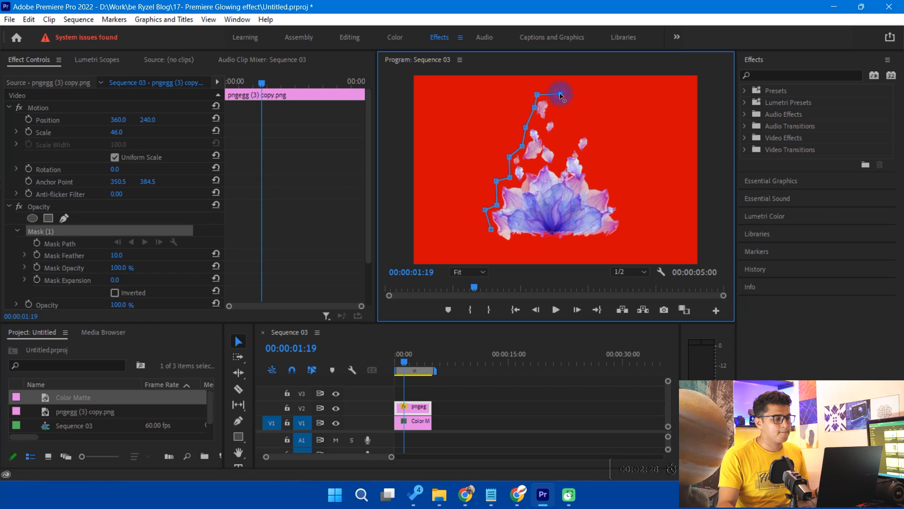
{"action": "left_click", "coordinate": [561, 127]}
{"action": "left_click", "coordinate": [595, 141]}
{"action": "left_click", "coordinate": [588, 162]}
{"action": "left_click", "coordinate": [594, 183]}
{"action": "left_click", "coordinate": [613, 184]}
{"action": "key", "text": "ctrl+z"}
{"action": "left_click", "coordinate": [612, 182]}
{"action": "left_click", "coordinate": [618, 204]}
{"action": "left_click", "coordinate": [626, 234]}
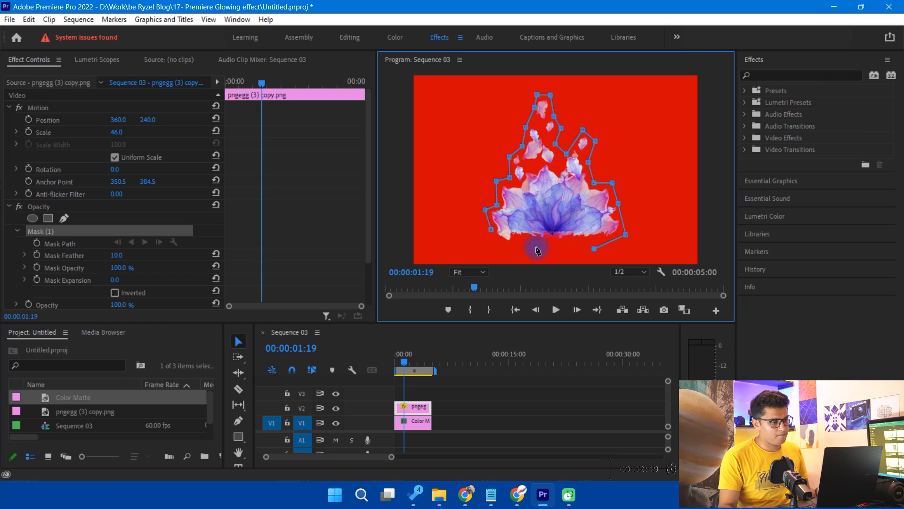
{"action": "left_click", "coordinate": [491, 231]}
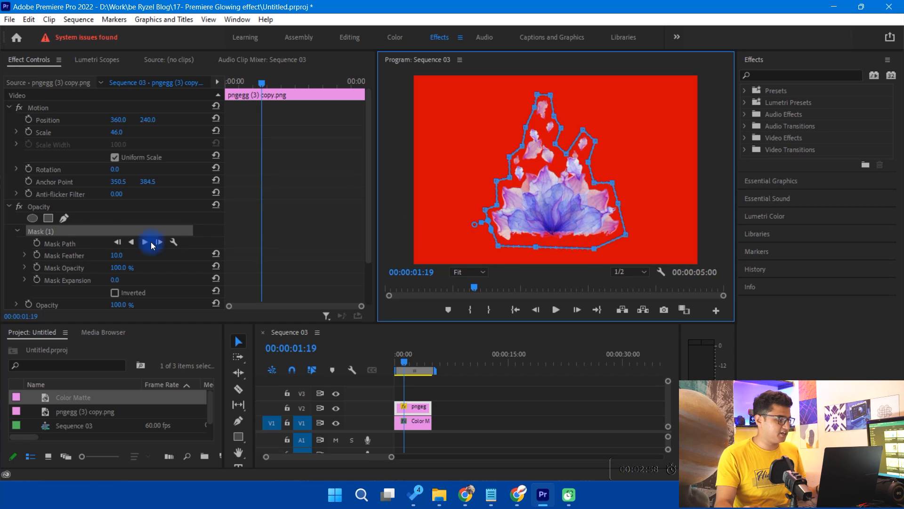
{"action": "left_click", "coordinate": [92, 229]}
{"action": "scroll", "coordinate": [89, 255], "scroll_direction": "down", "scroll_amount": 2}
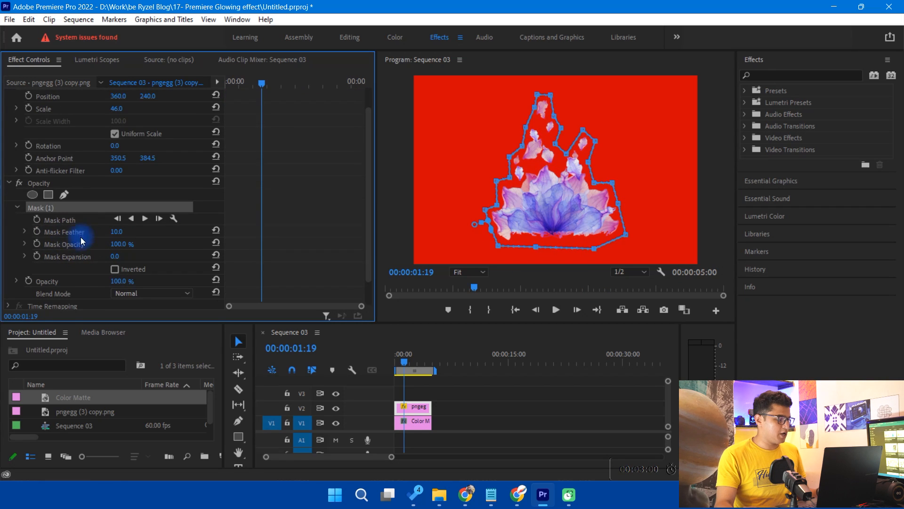
{"action": "left_click", "coordinate": [45, 234]}
{"action": "left_click", "coordinate": [81, 235]}
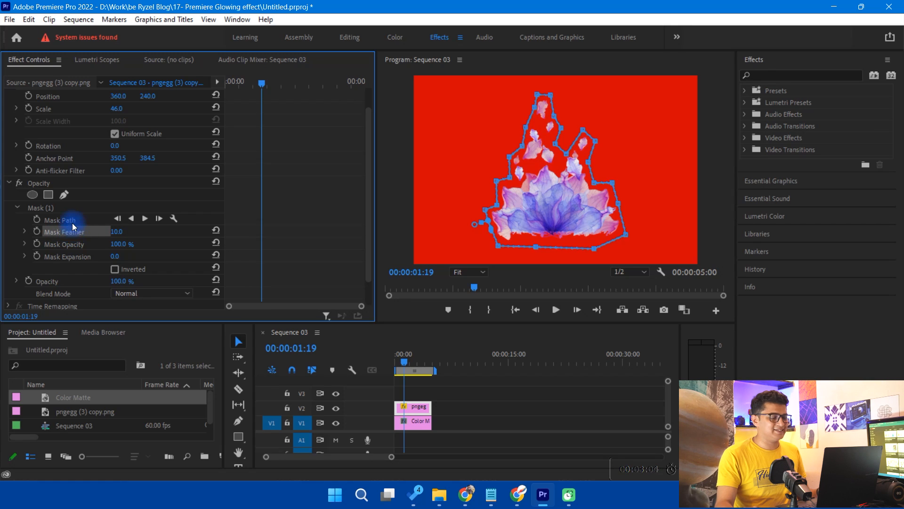
{"action": "left_click", "coordinate": [73, 224]}
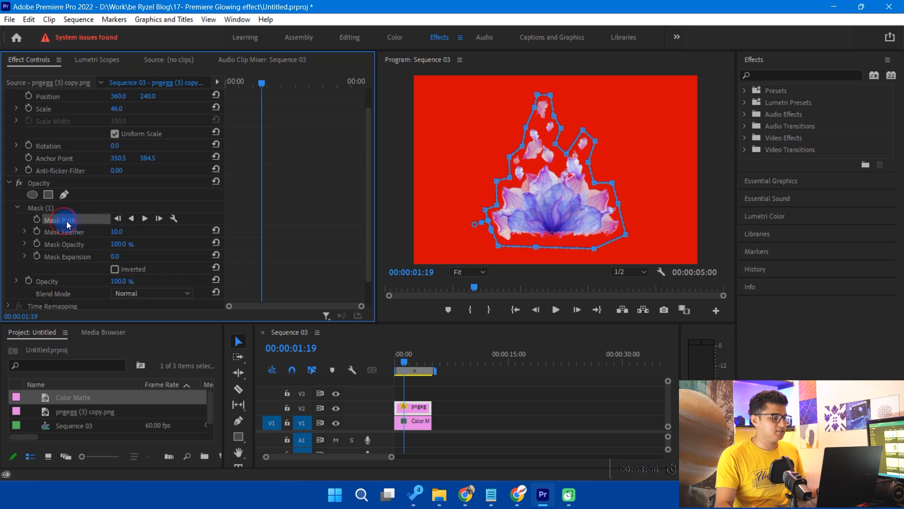
Step: Add Mask Expansion keyframes at the start of the clip and at 00:00:01:18
{"action": "left_click", "coordinate": [77, 258]}
{"action": "left_click_drag", "start_coordinate": [253, 83], "coordinate": [227, 83]}
{"action": "left_click", "coordinate": [37, 256]}
{"action": "left_click", "coordinate": [262, 83]}
{"action": "left_click", "coordinate": [192, 256]}
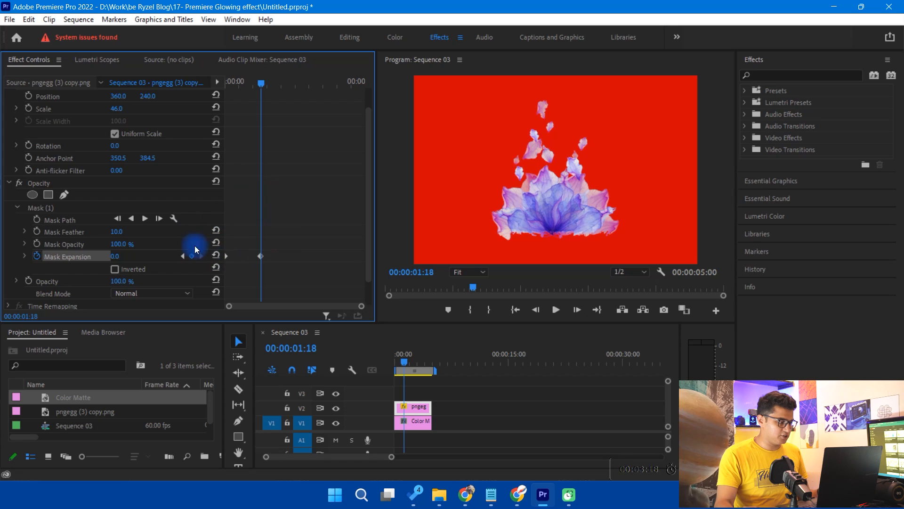
Step: Set the Mask Expansion to -252 at the first keyframe
{"action": "left_click", "coordinate": [183, 256]}
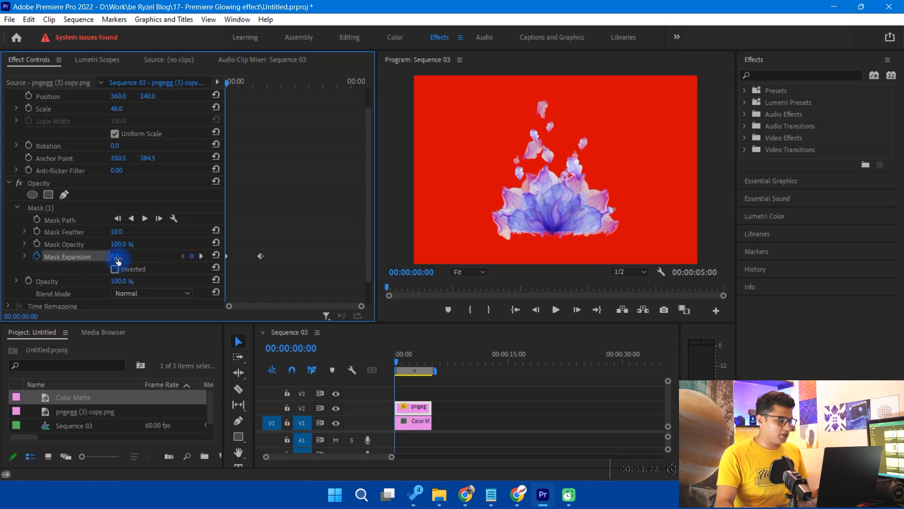
{"action": "left_click", "coordinate": [49, 211]}
{"action": "left_click_drag", "start_coordinate": [117, 260], "coordinate": [81, 269]}
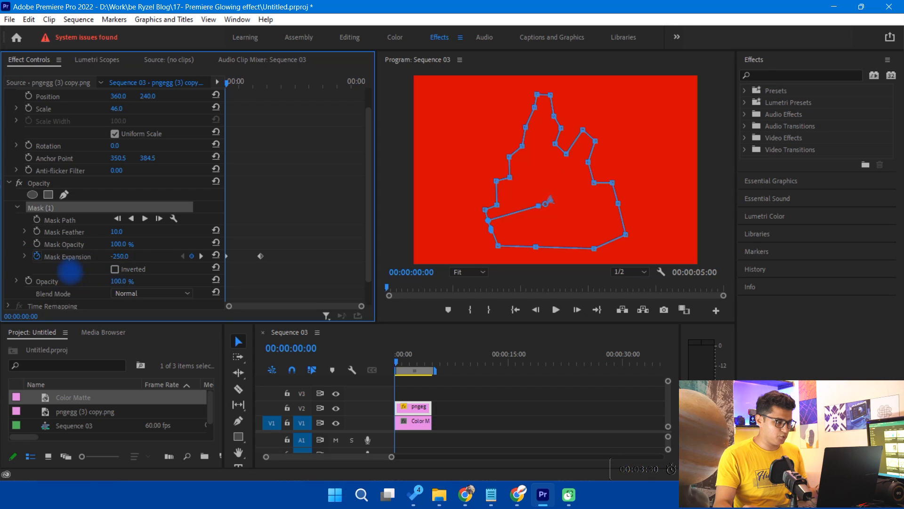
Step: Scrub partway into the reveal and raise the Mask Feather to 69 to soften the mask edge
{"action": "left_click", "coordinate": [231, 85]}
{"action": "left_click_drag", "start_coordinate": [230, 84], "coordinate": [250, 91]}
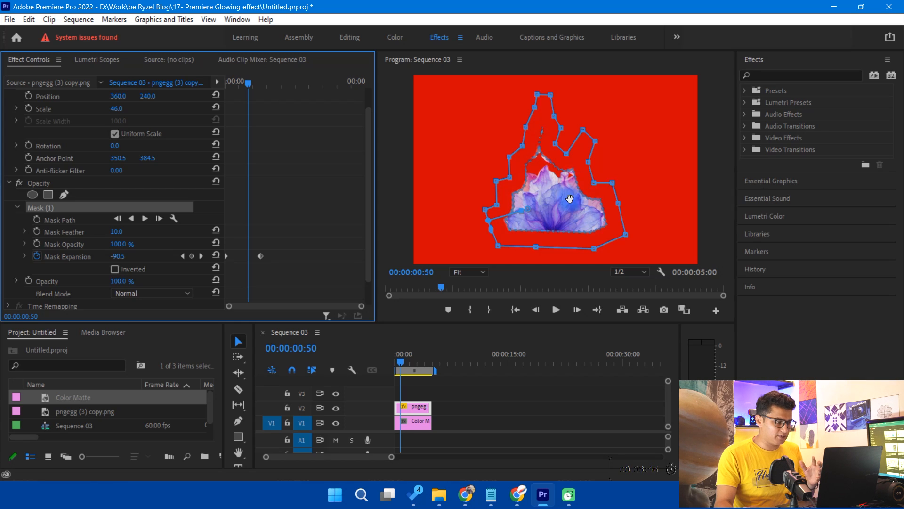
{"action": "left_click_drag", "start_coordinate": [117, 237], "coordinate": [165, 232]}
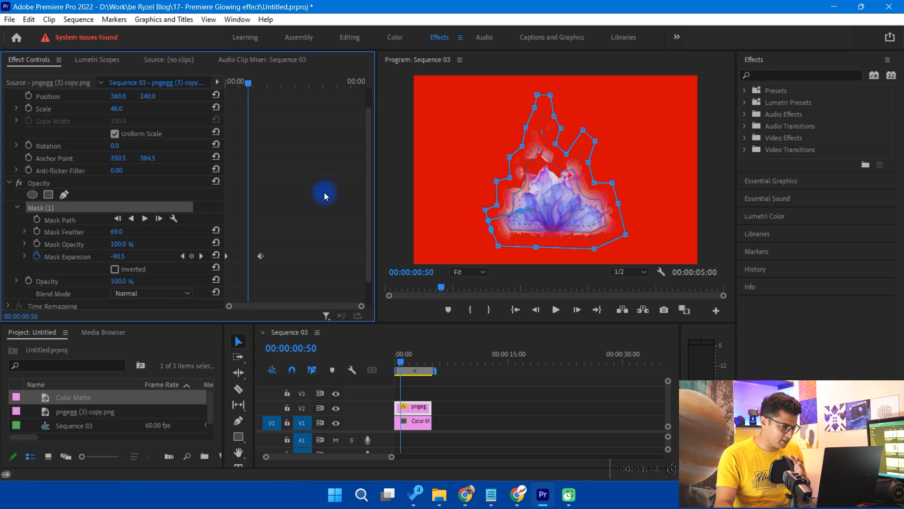
Step: Play back the masked flower reveal from the start to review the softened animation
{"action": "left_click", "coordinate": [237, 85]}
{"action": "mouse_move", "coordinate": [237, 85]}
{"action": "left_mouse_down"}
{"action": "mouse_move", "coordinate": [226, 84]}
{"action": "mouse_move", "coordinate": [256, 84]}
{"action": "mouse_move", "coordinate": [225, 90]}
{"action": "left_mouse_up"}
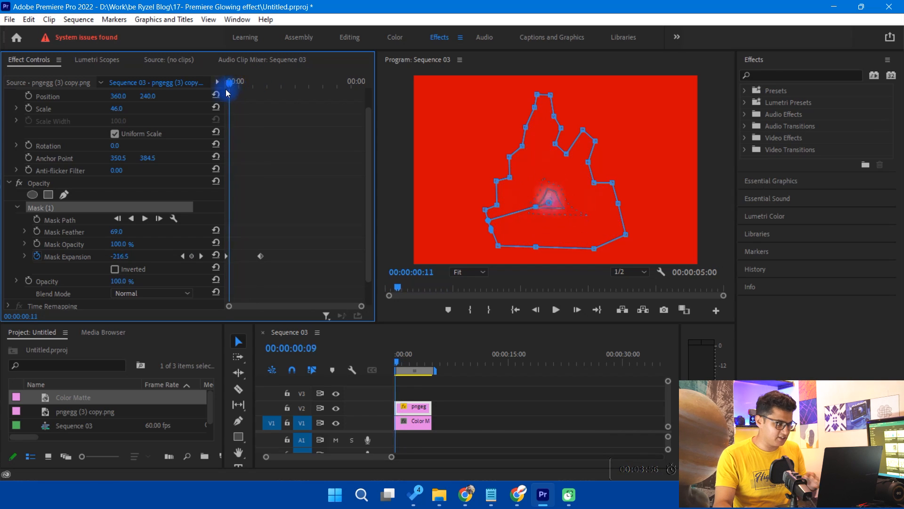
{"action": "left_click", "coordinate": [407, 382]}
{"action": "key", "text": "space"}
{"action": "key", "text": "space"}
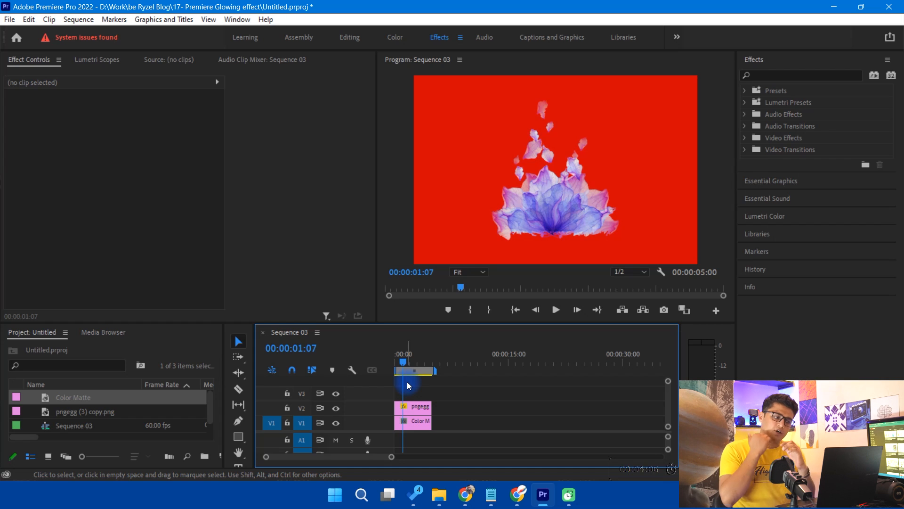
Step: Turn on Mask Path animation for the flower clip with a keyframe at 00:00:00:00
{"action": "left_click", "coordinate": [417, 406]}
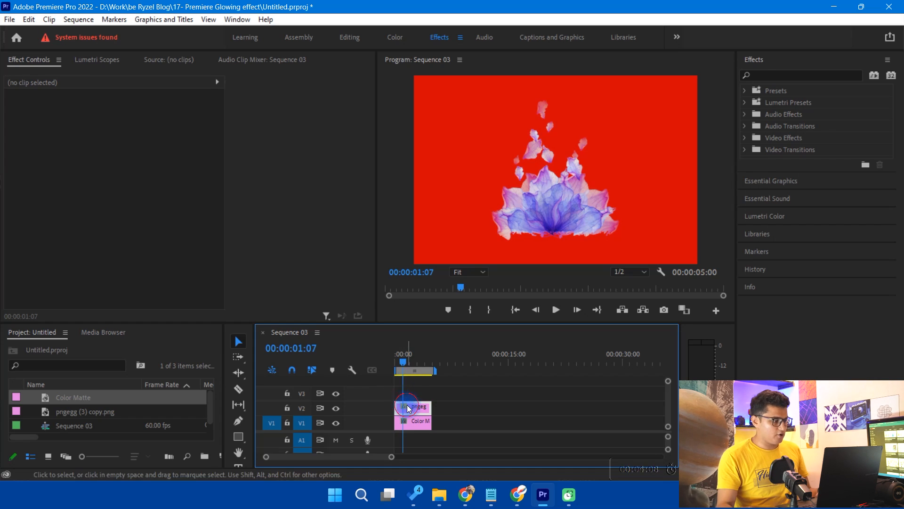
{"action": "scroll", "coordinate": [245, 207], "scroll_direction": "down", "scroll_amount": 3}
{"action": "left_click", "coordinate": [182, 244]}
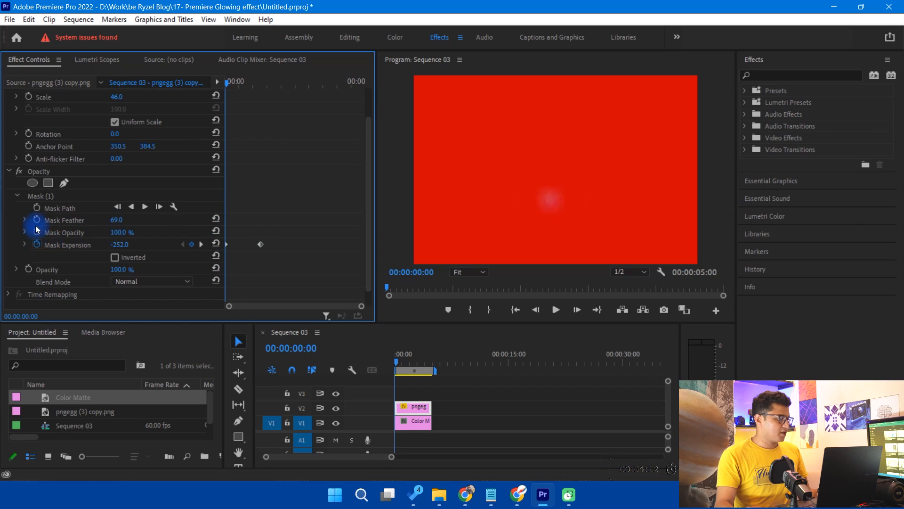
{"action": "left_click", "coordinate": [36, 207]}
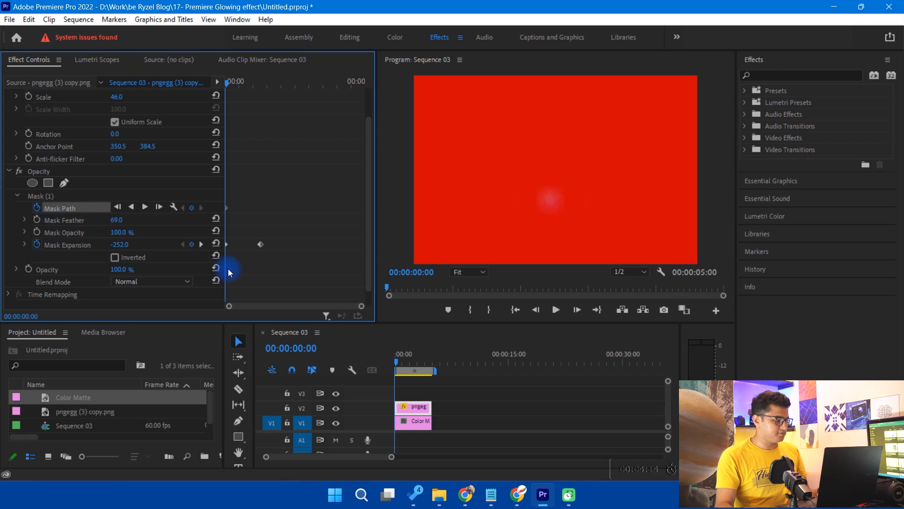
Step: Add a Mask Path keyframe at 00:00:01:18, in line with the second Mask Expansion keyframe
{"action": "left_click", "coordinate": [202, 244]}
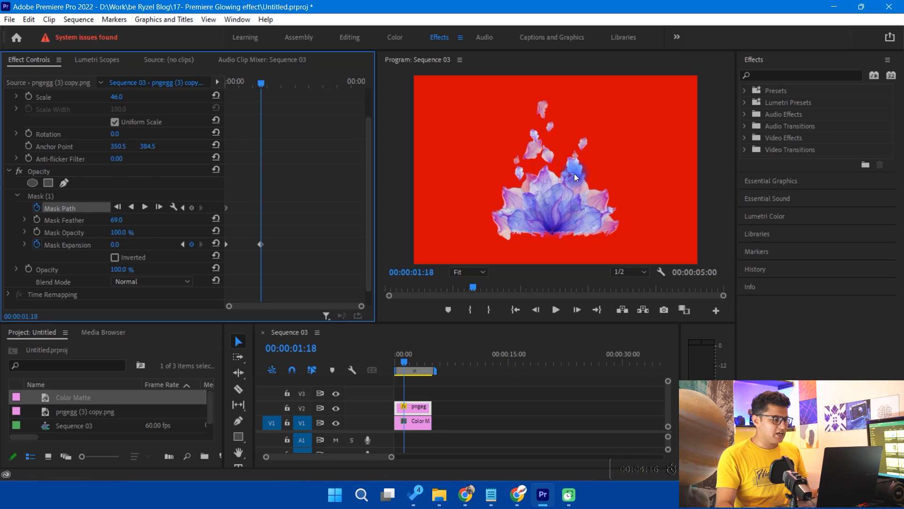
{"action": "left_click", "coordinate": [59, 195]}
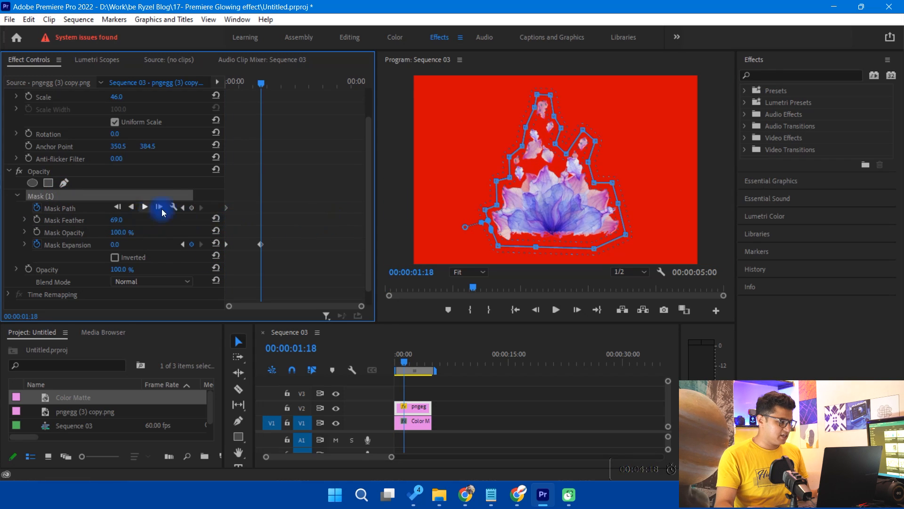
{"action": "left_click", "coordinate": [190, 208]}
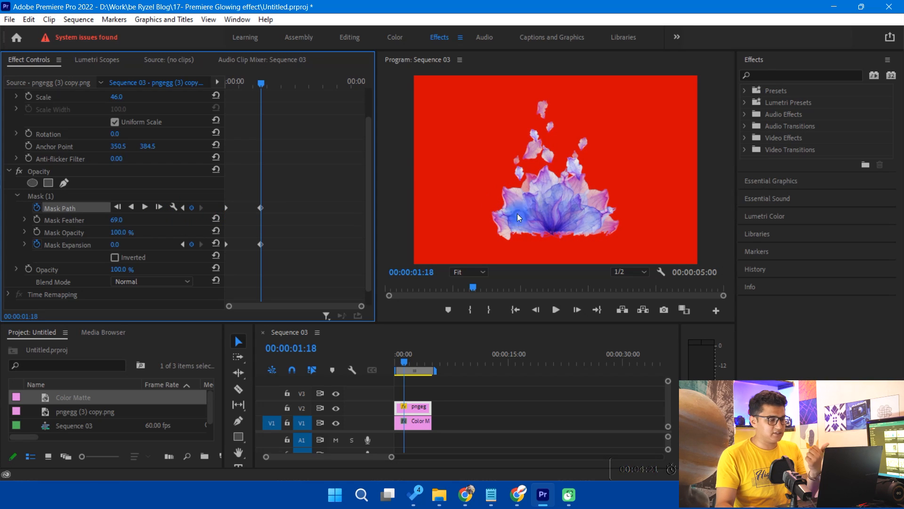
{"action": "left_click", "coordinate": [497, 189]}
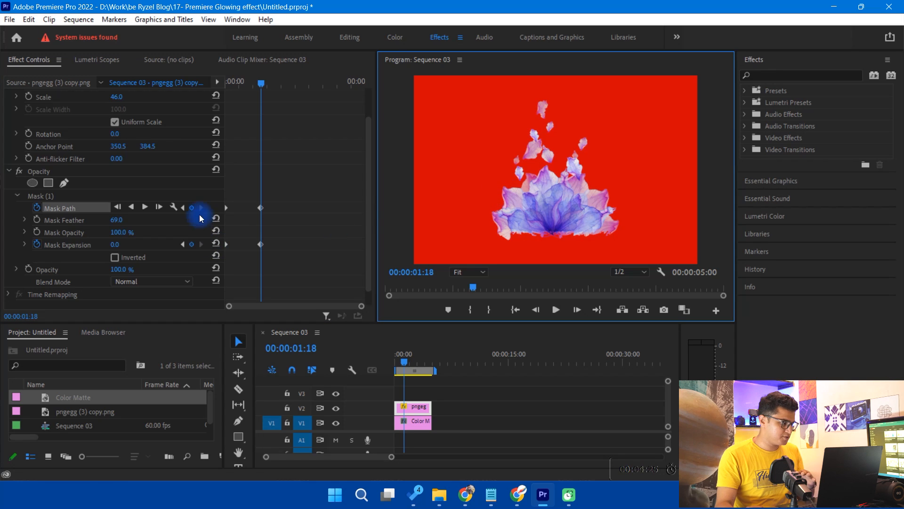
Step: At the first Mask Path keyframe, move the flower mask straight down until only its tip remains inside the frame
{"action": "left_click", "coordinate": [185, 208]}
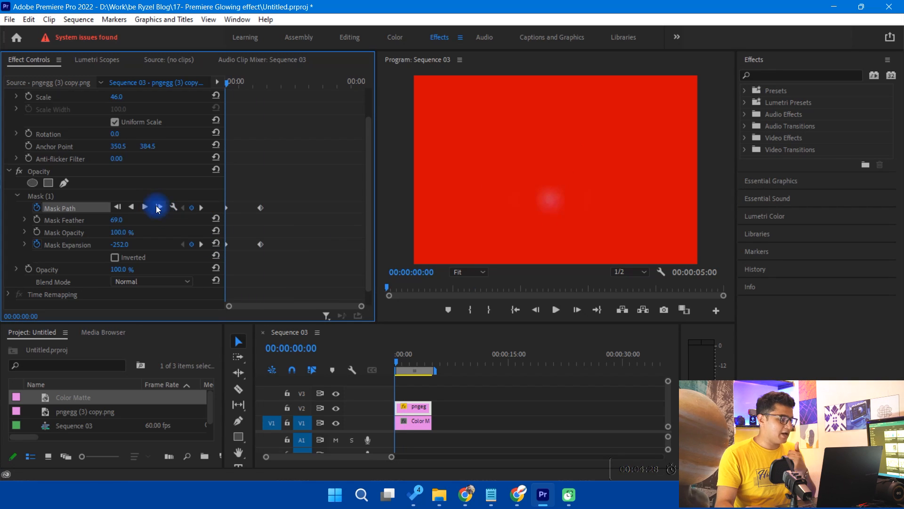
{"action": "left_click", "coordinate": [38, 197]}
{"action": "left_click_drag", "start_coordinate": [557, 167], "coordinate": [555, 260]}
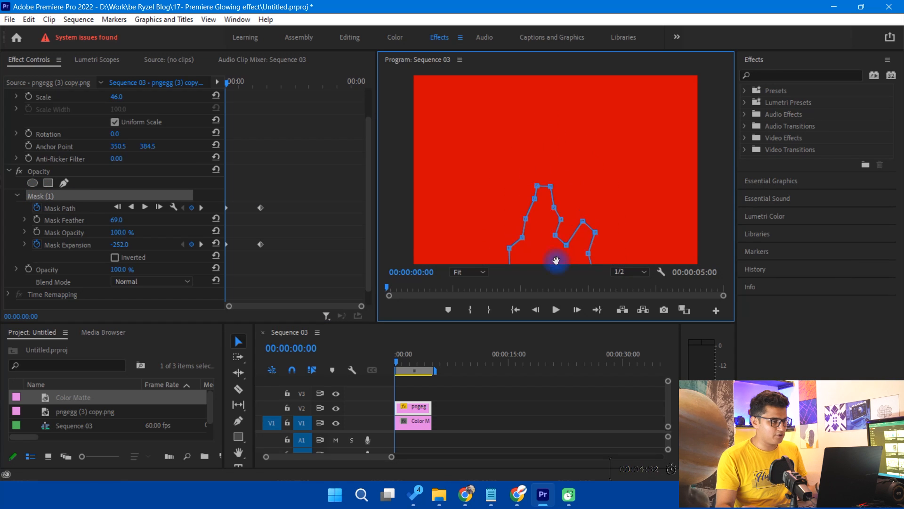
{"action": "left_click_drag", "start_coordinate": [544, 208], "coordinate": [547, 264]}
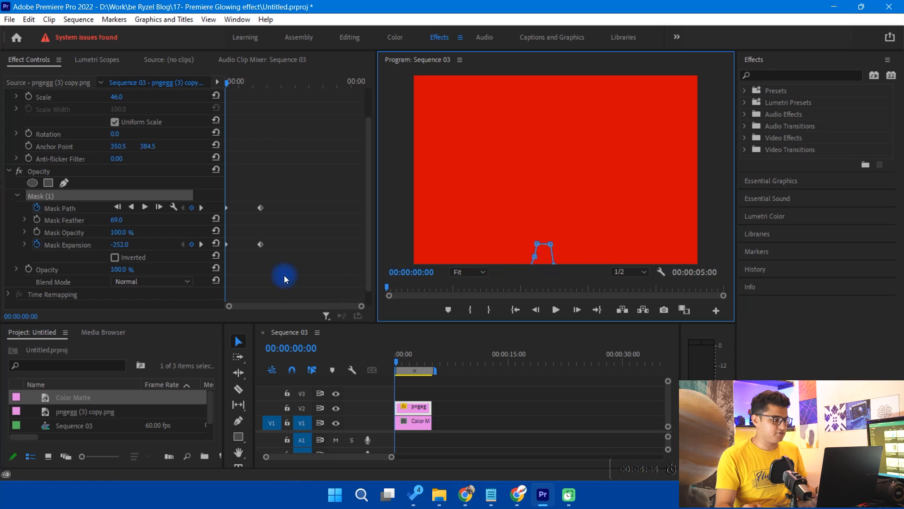
Step: Scrub between the two Mask Path keyframes to check how the mask moves over the flower
{"action": "left_click", "coordinate": [236, 83]}
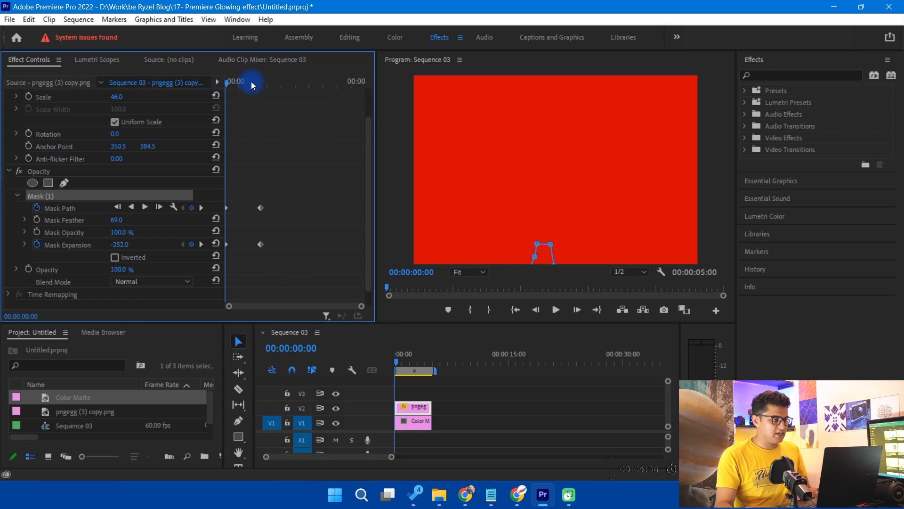
{"action": "mouse_move", "coordinate": [232, 82]}
{"action": "left_mouse_down"}
{"action": "mouse_move", "coordinate": [256, 82]}
{"action": "mouse_move", "coordinate": [230, 89]}
{"action": "left_mouse_up"}
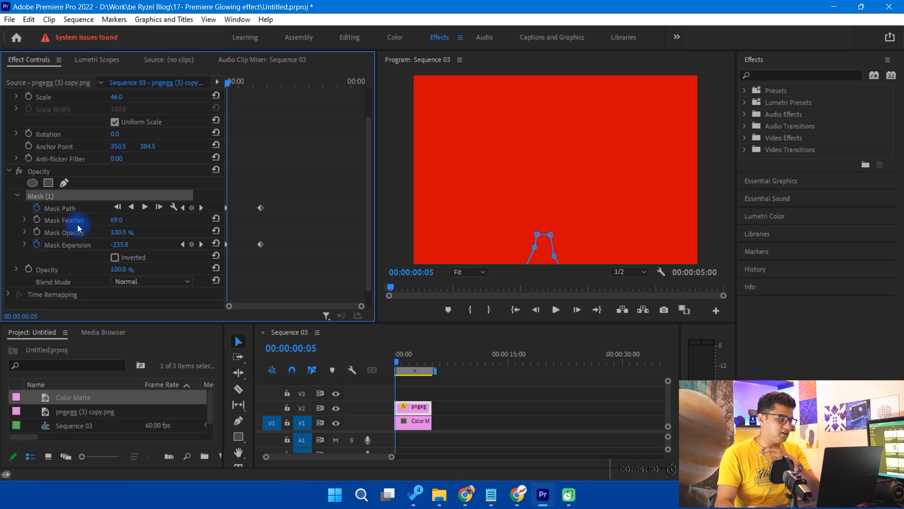
{"action": "left_click", "coordinate": [66, 209]}
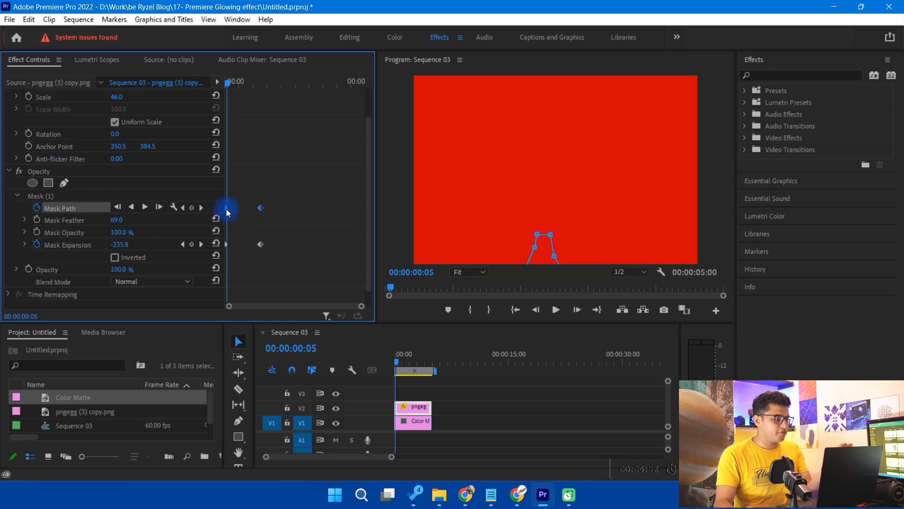
{"action": "left_click_drag", "start_coordinate": [232, 85], "coordinate": [227, 86]}
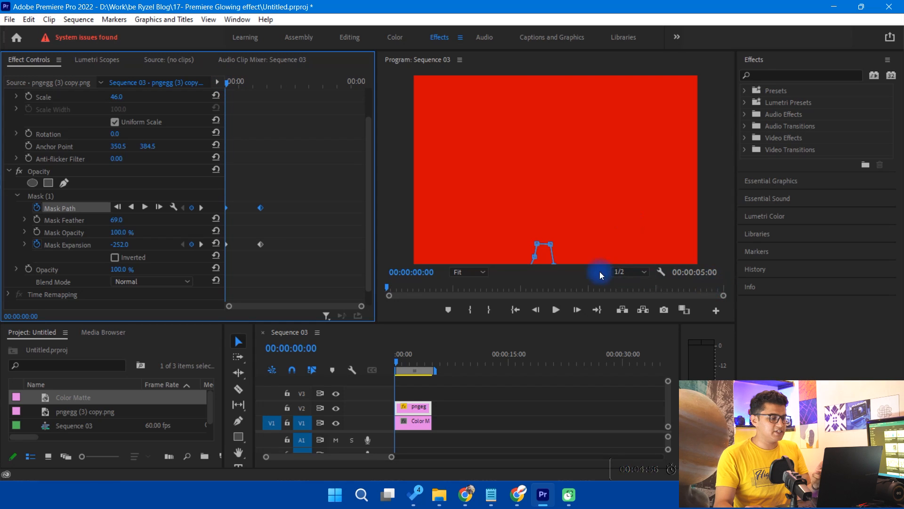
{"action": "left_click", "coordinate": [207, 210]}
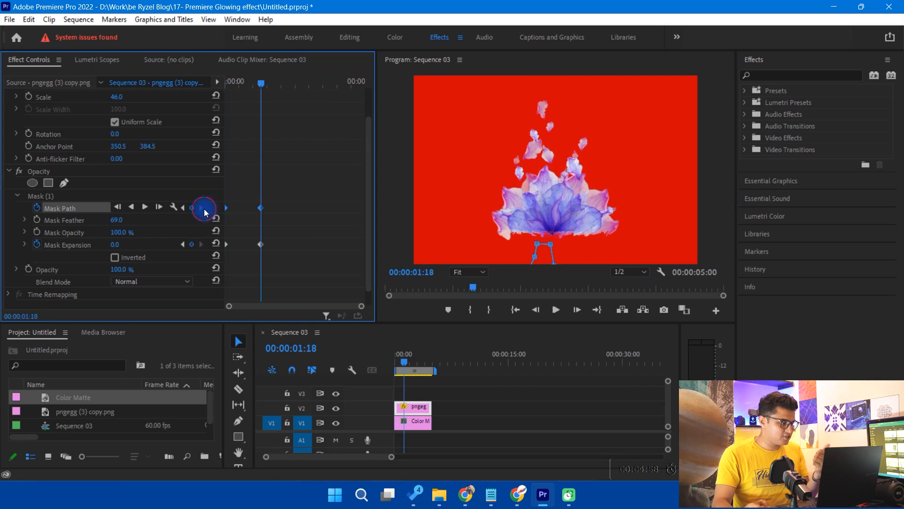
{"action": "mouse_move", "coordinate": [259, 83]}
{"action": "left_mouse_down"}
{"action": "mouse_move", "coordinate": [236, 81]}
{"action": "mouse_move", "coordinate": [267, 80]}
{"action": "left_mouse_up"}
Step: Play the sequence from near its start to review the flower rising into view
{"action": "left_click", "coordinate": [398, 359]}
{"action": "left_click", "coordinate": [444, 394]}
{"action": "key", "text": "space"}
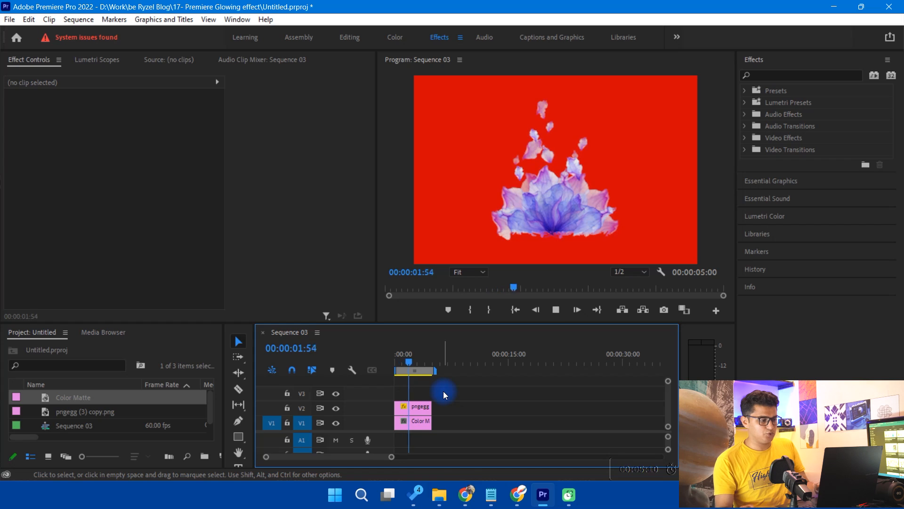
{"action": "key", "text": "space"}
Step: Move the flower clip's ending Mask Path and Mask Expansion keyframes together to about 00:00:04:24 to slow the reveal
{"action": "left_click_drag", "start_coordinate": [410, 363], "coordinate": [400, 363]}
{"action": "left_click", "coordinate": [422, 411]}
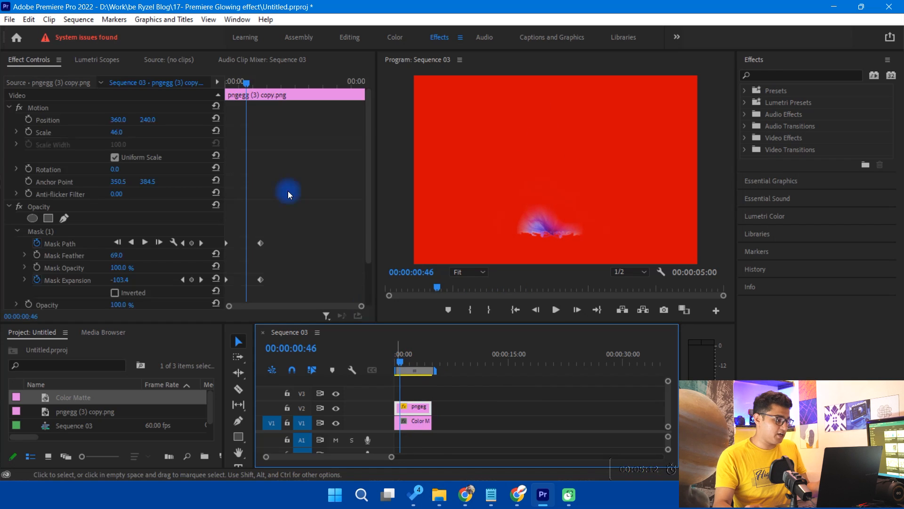
{"action": "left_click_drag", "start_coordinate": [298, 217], "coordinate": [351, 281]}
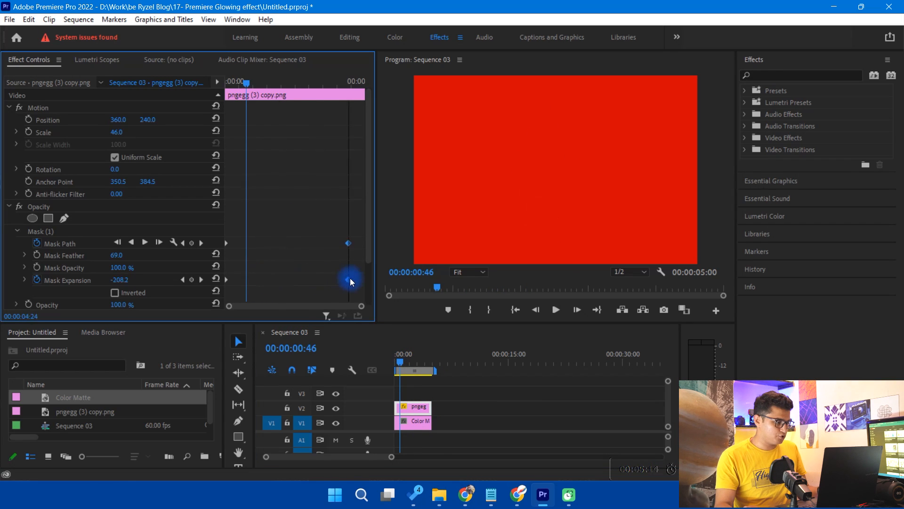
Step: Play the sequence from the beginning to review the slower flower reveal
{"action": "left_click", "coordinate": [489, 394]}
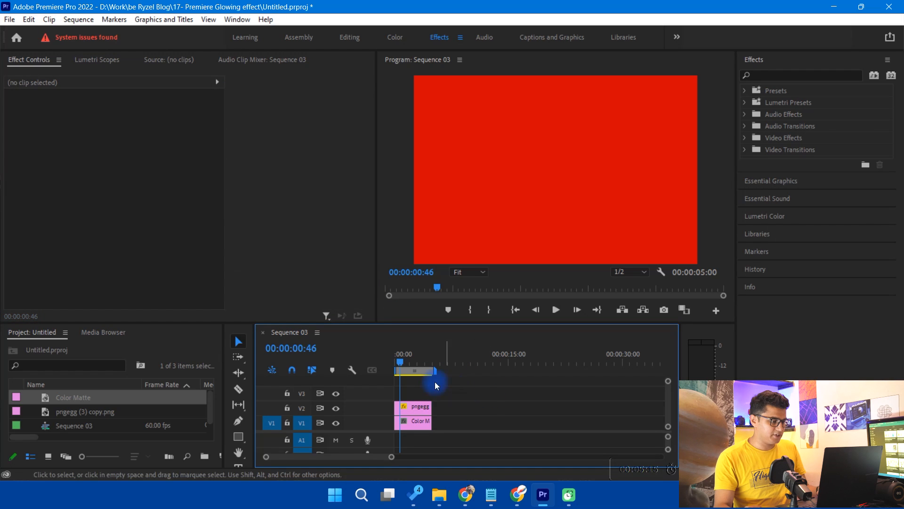
{"action": "left_click_drag", "start_coordinate": [400, 360], "coordinate": [389, 359]}
{"action": "key", "text": "space"}
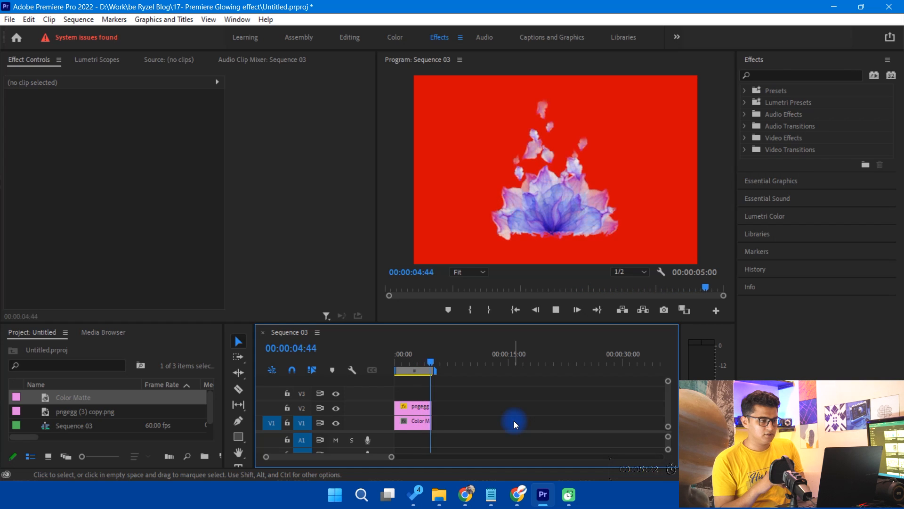
{"action": "key", "text": "space"}
Step: Extend both the flower and Color Matte clips to end at 00:00:24:59 and play past the reveal
{"action": "key", "text": "space"}
{"action": "left_click_drag", "start_coordinate": [455, 408], "coordinate": [579, 420]}
{"action": "key", "text": "space"}
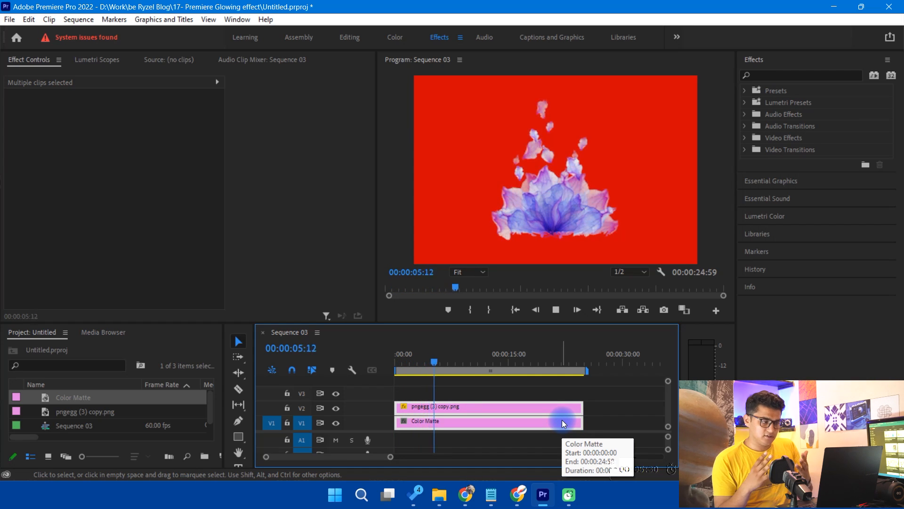
{"action": "key", "text": "space"}
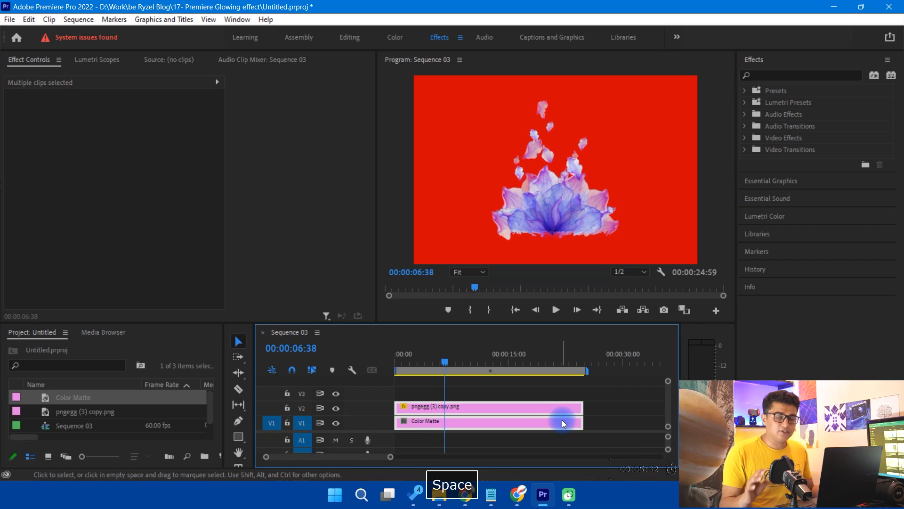